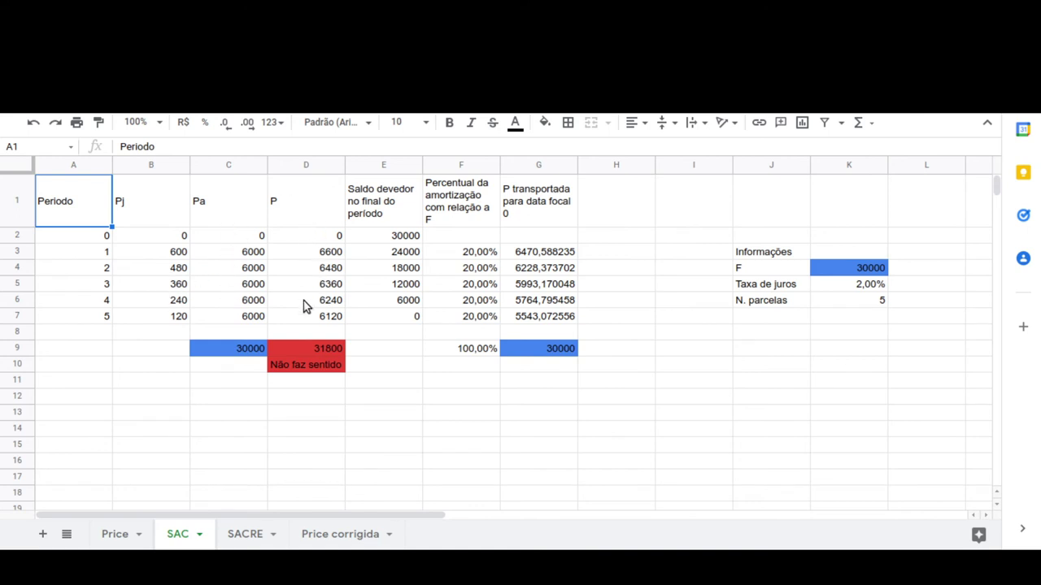
Step: Compare the SACRE sheet's period 1 payment formula in D3 with the SAC sheet it references
click(417, 318)
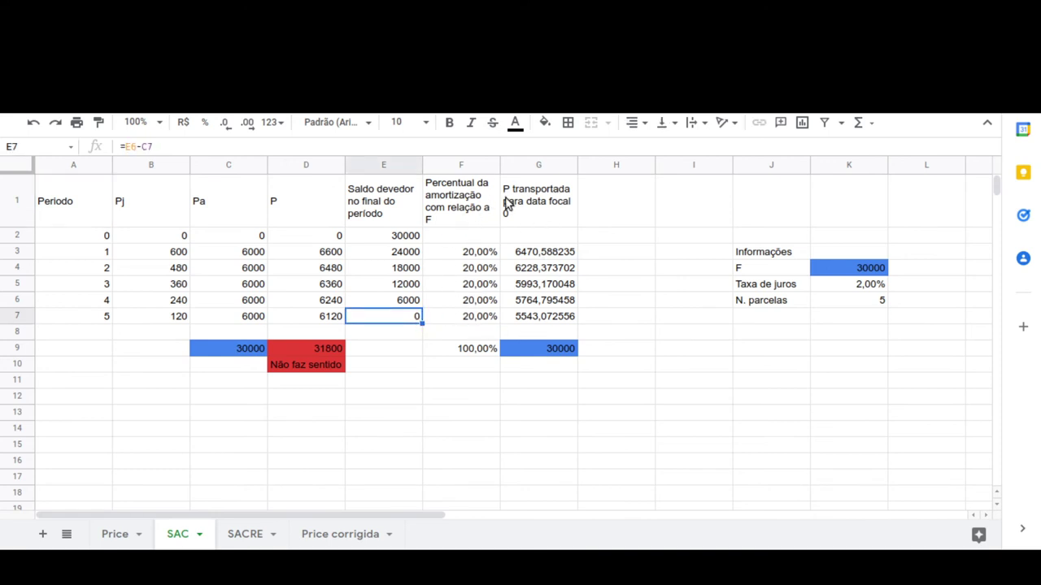
click(247, 534)
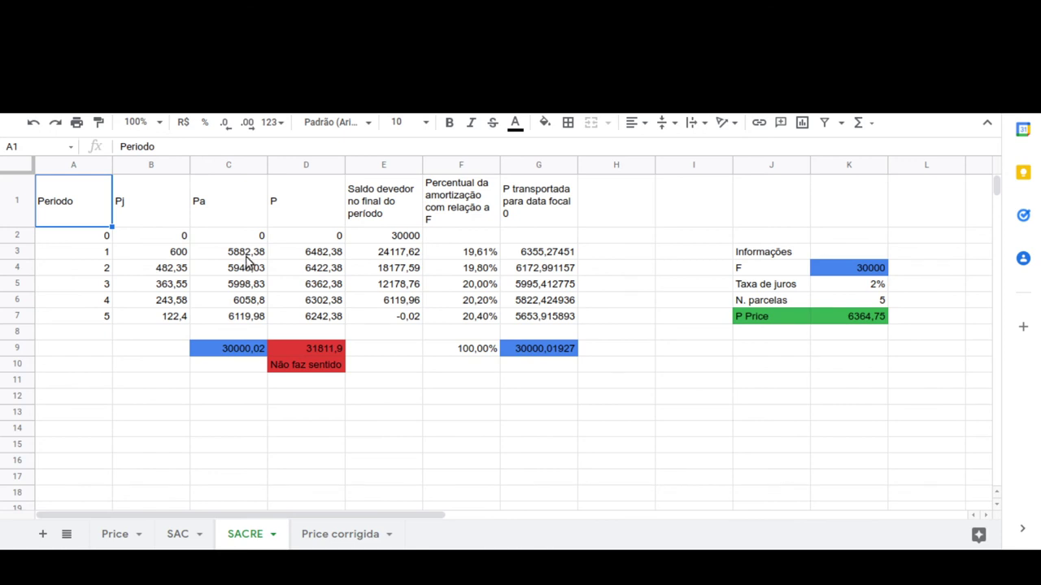
click(291, 253)
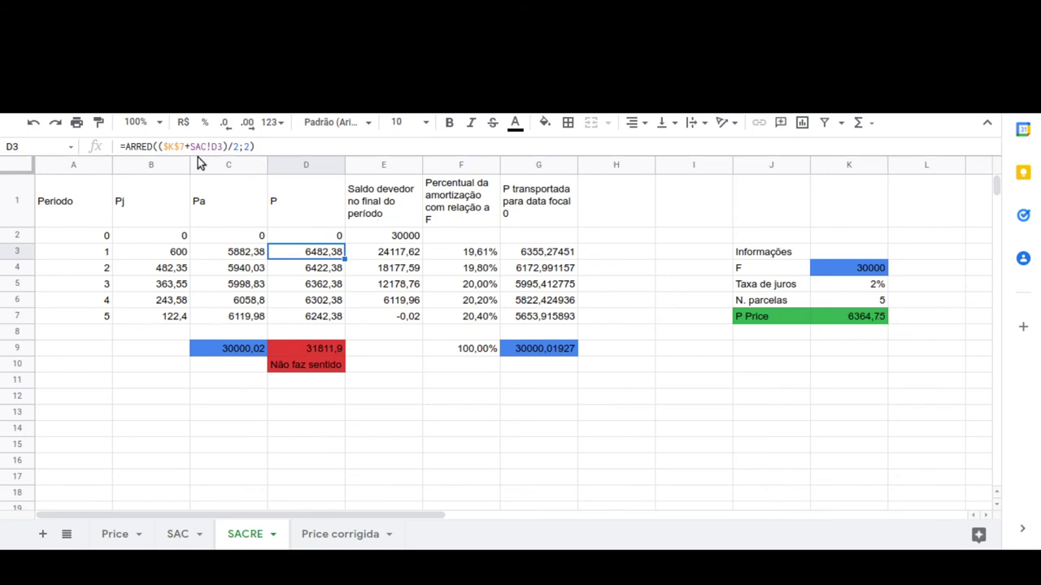
click(175, 535)
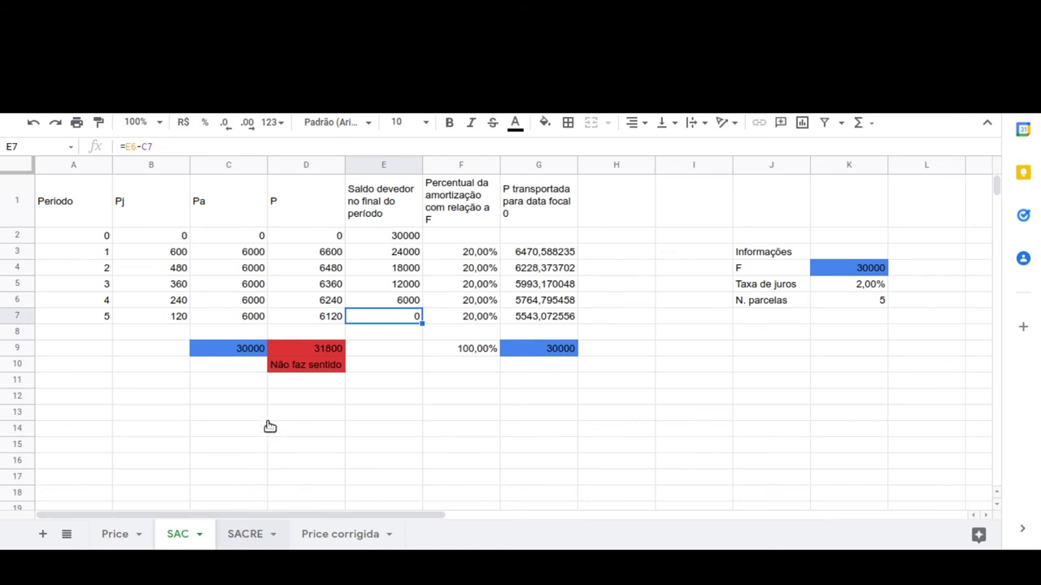
click(246, 534)
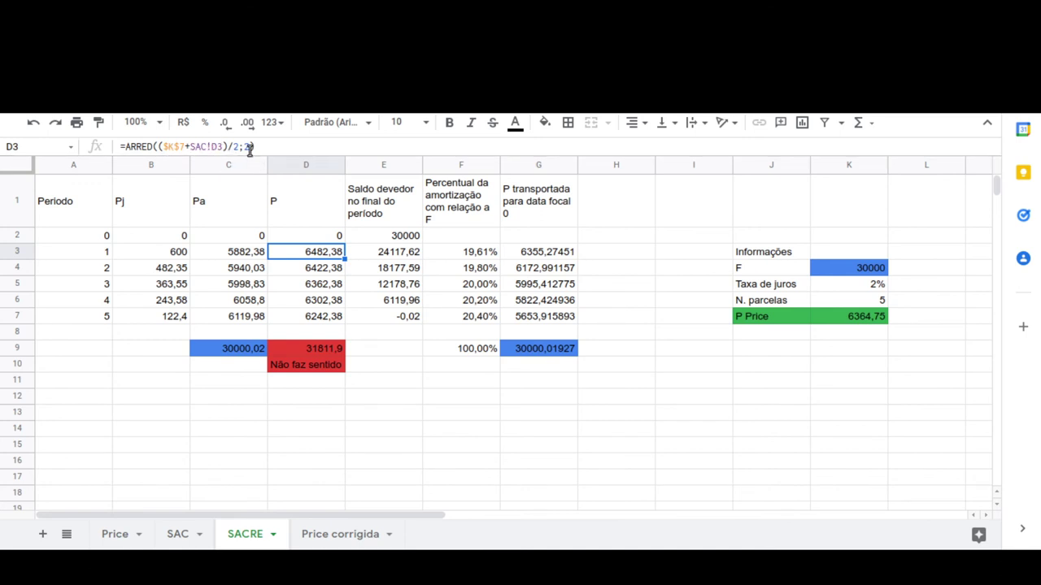
Step: Review the SACRE payment formulas for periods 2 through 5 in D4 to D7
click(319, 273)
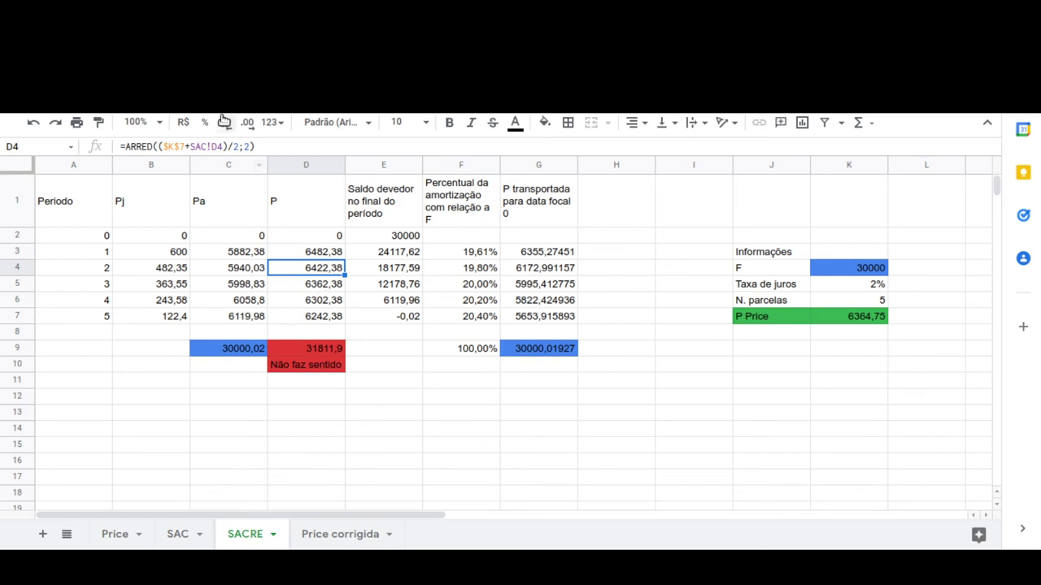
click(292, 283)
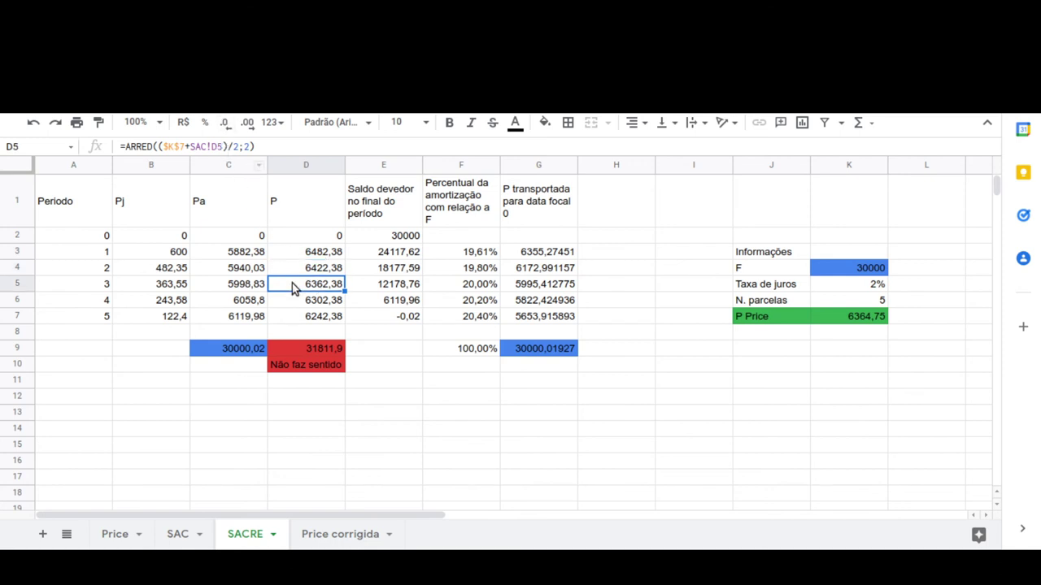
click(292, 299)
click(293, 318)
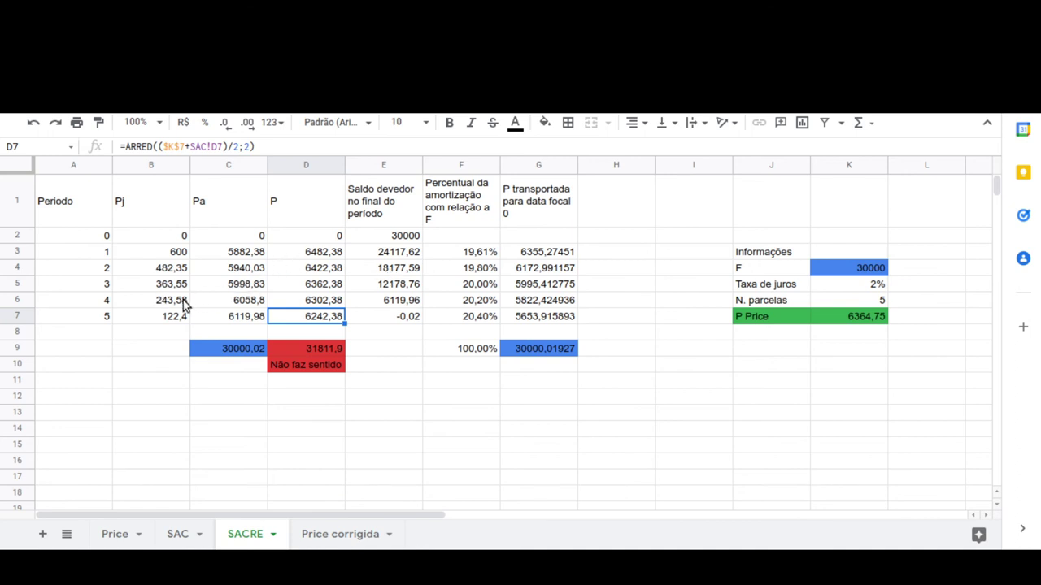
Step: Inspect the period 4 formulas for payment P, interest Pj and amortization Pa, including the cells Pa references
click(304, 301)
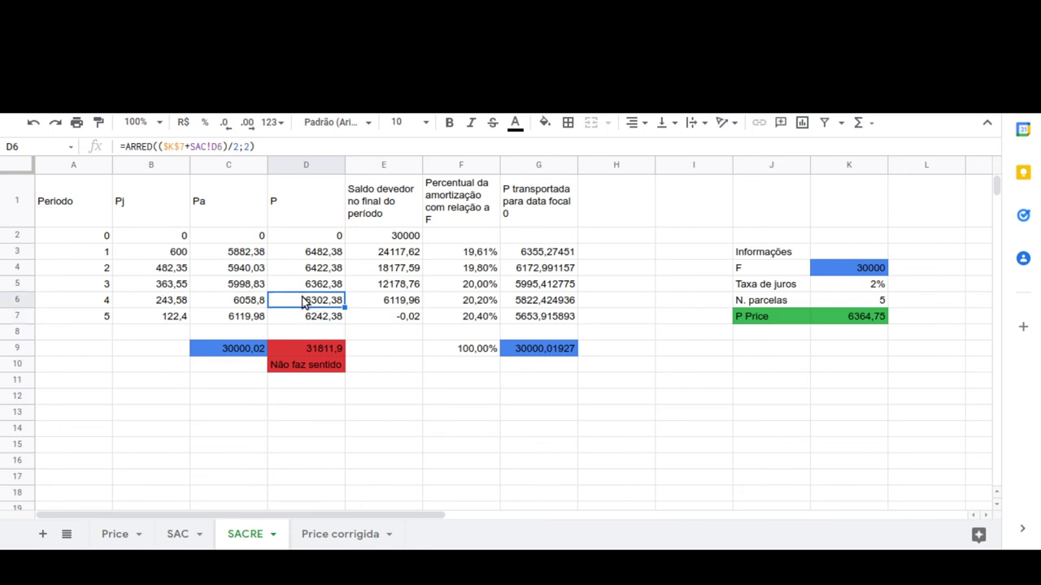
click(165, 303)
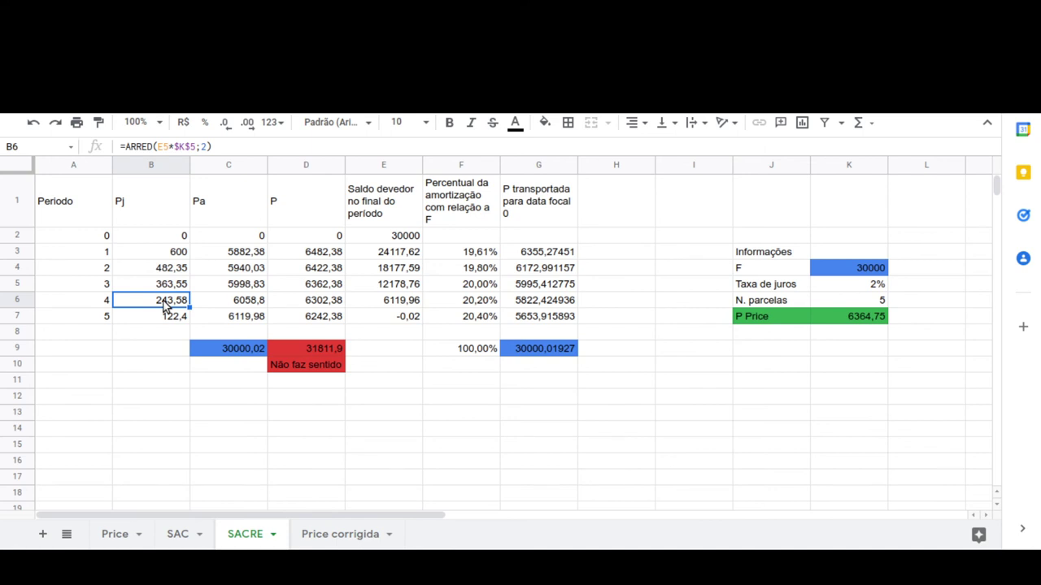
click(225, 306)
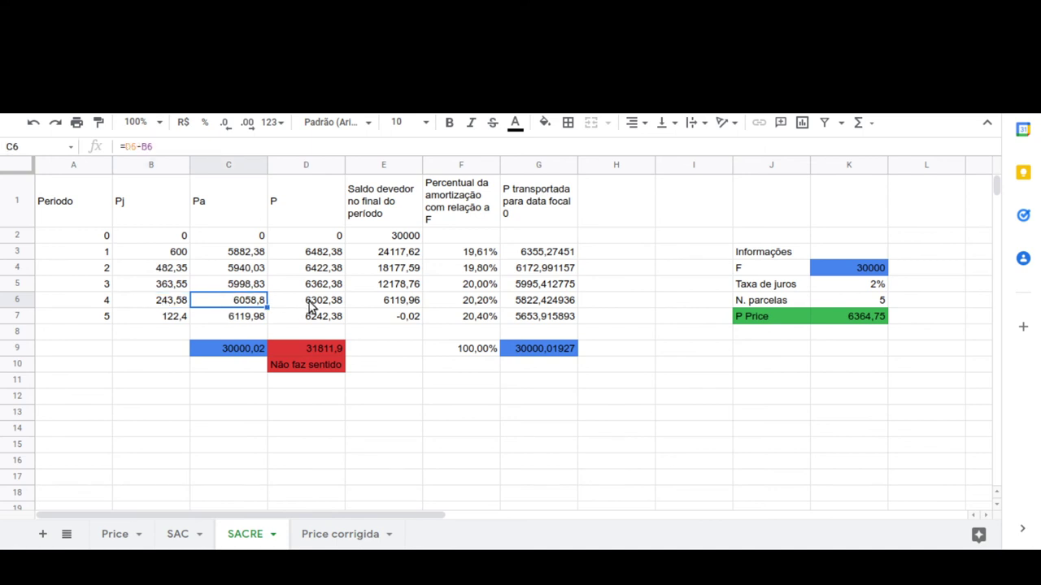
key(F2)
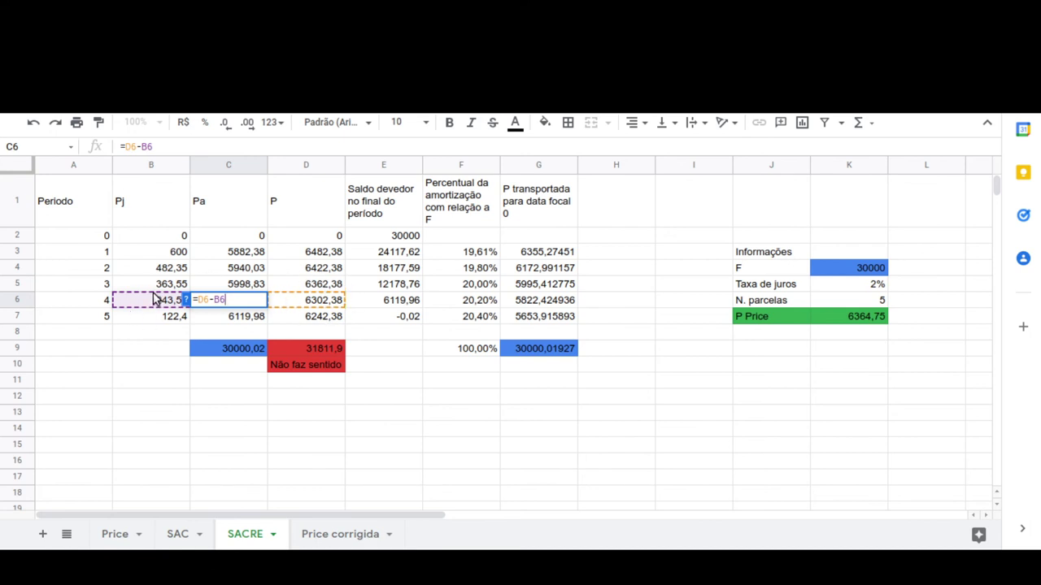
key(Escape)
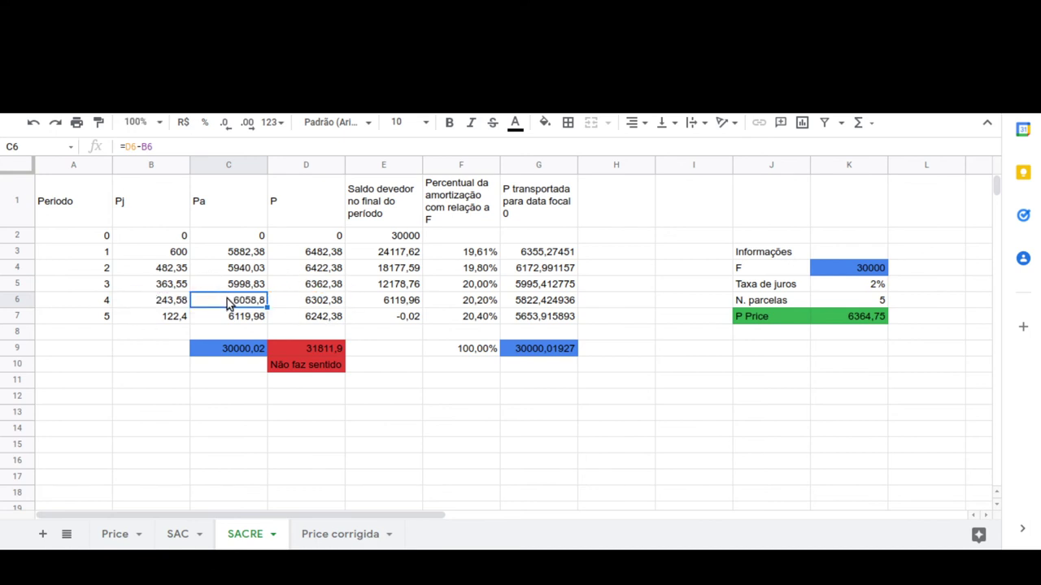
Step: Inspect the outstanding balance formulas for periods 4 and 5 in E6 and E7
click(391, 305)
double_click(391, 302)
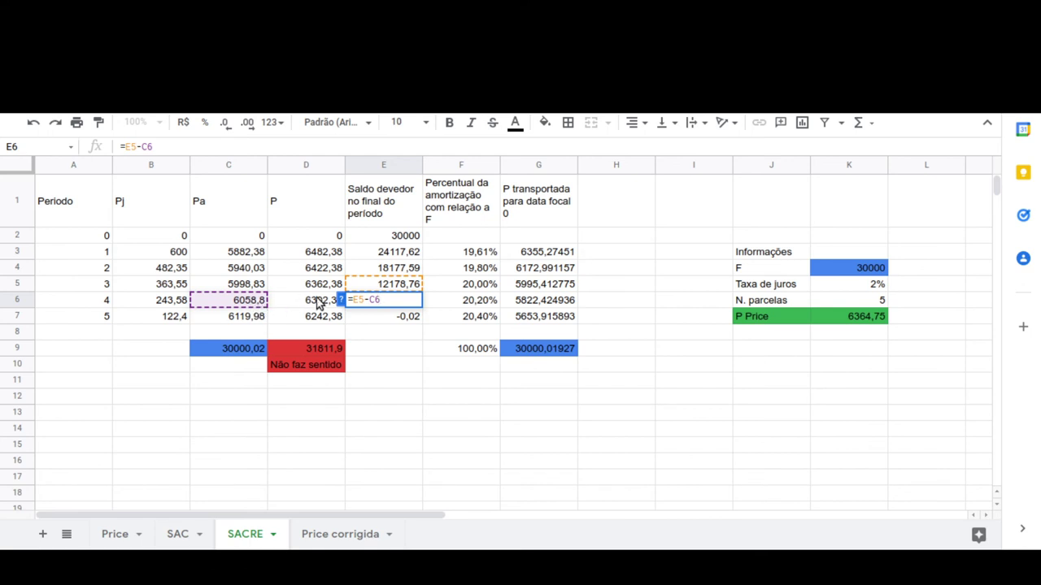
key(Return)
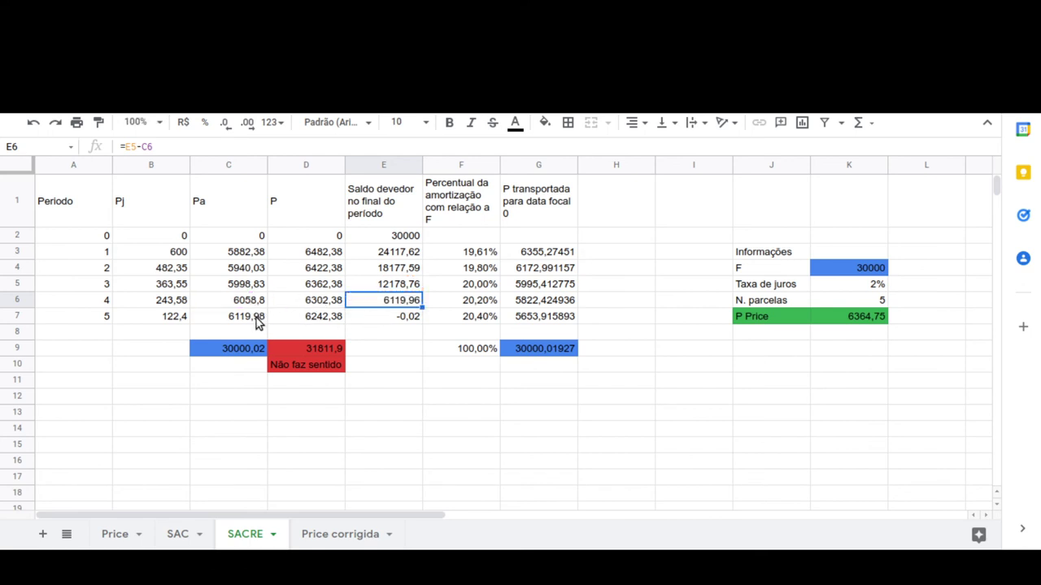
click(380, 315)
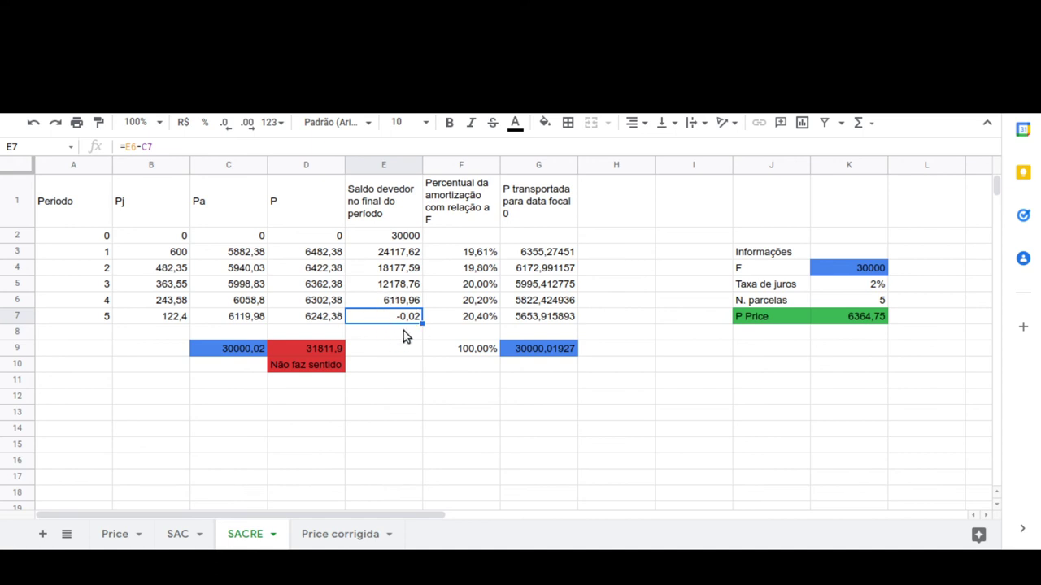
Step: Review the period 1 interest formula, the Pa amortization values from C3 down, and their total in C9
click(174, 256)
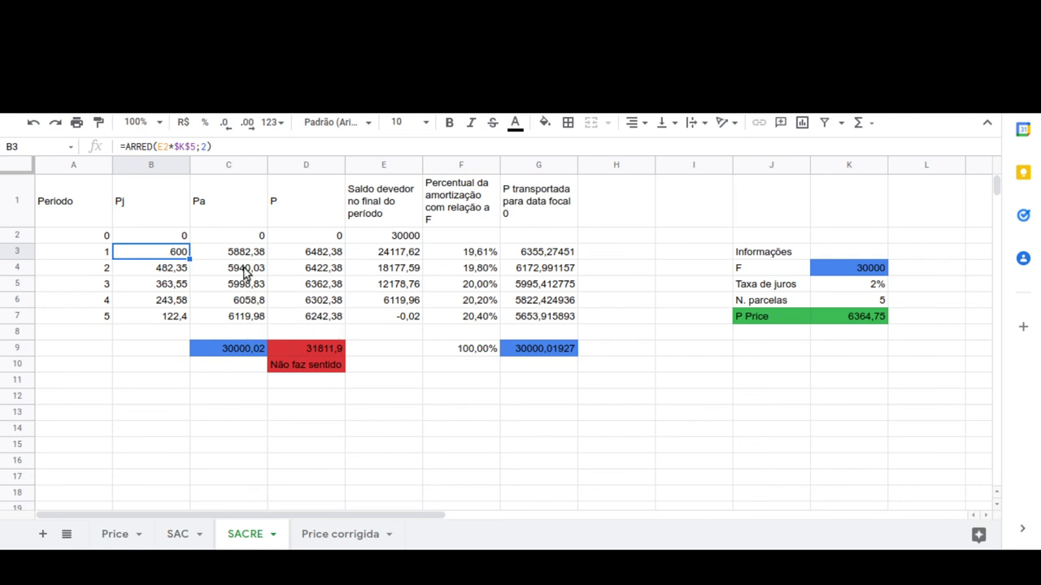
click(246, 257)
key(shift+Down)
key(shift+Down)
key(shift+Down)
key(shift+Down)
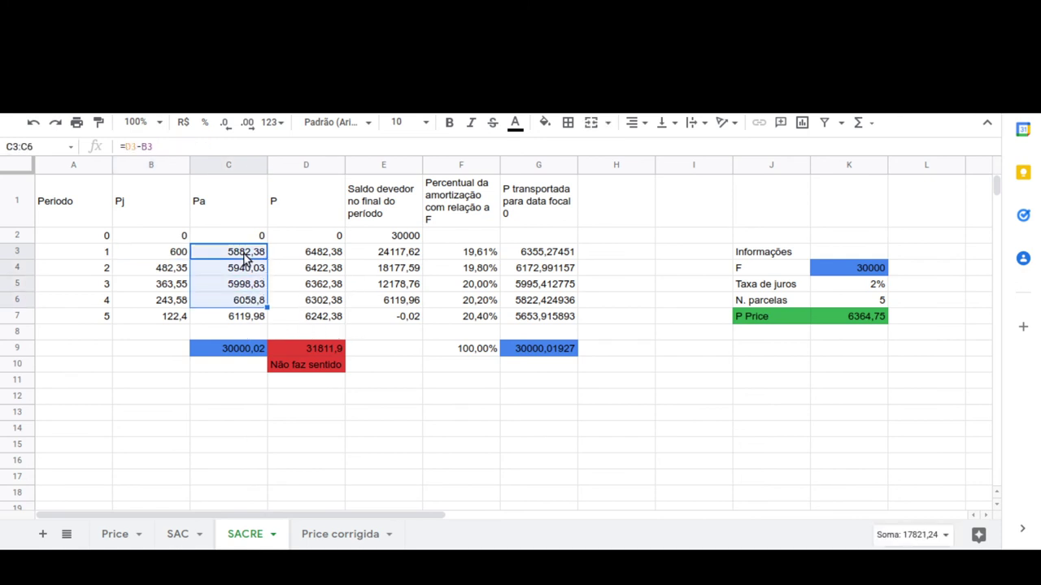
key(Down)
key(Down)
key(Down)
key(Down)
key(Down)
key(Down)
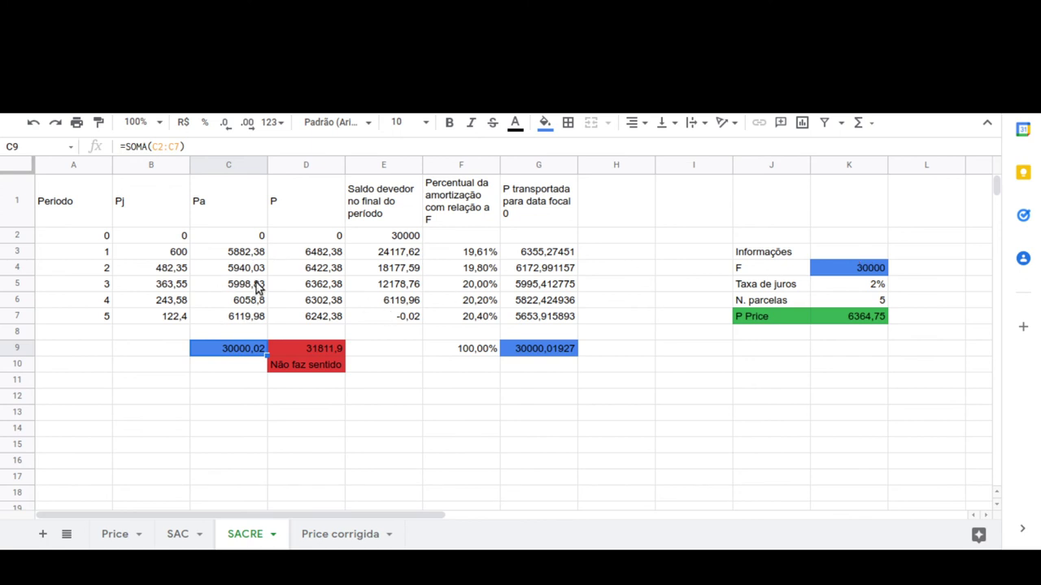
click(254, 256)
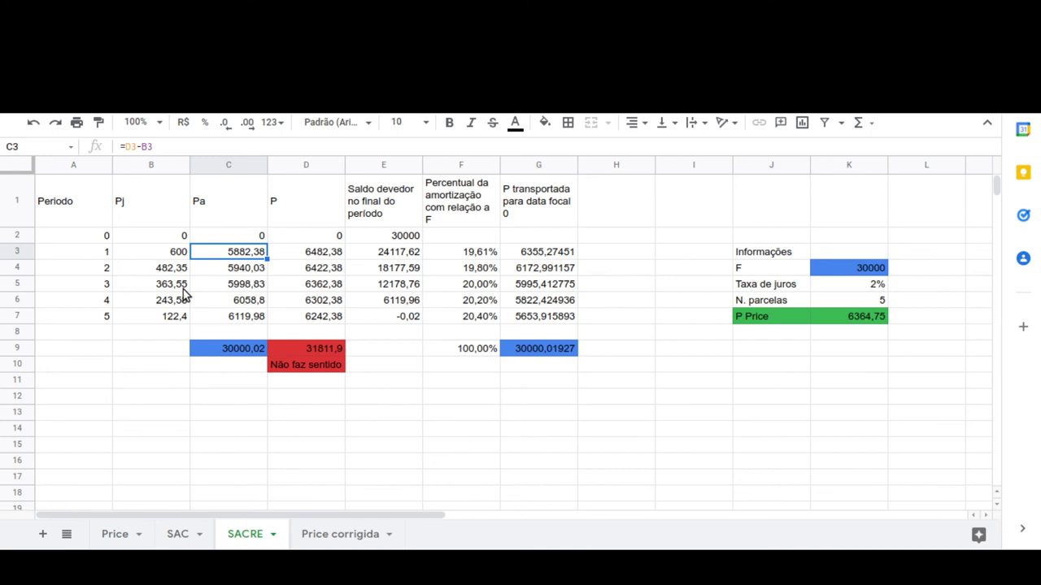
Step: Compare the period 1 payment in D3 with the formula in G3 that carries it to focal date 0
click(316, 255)
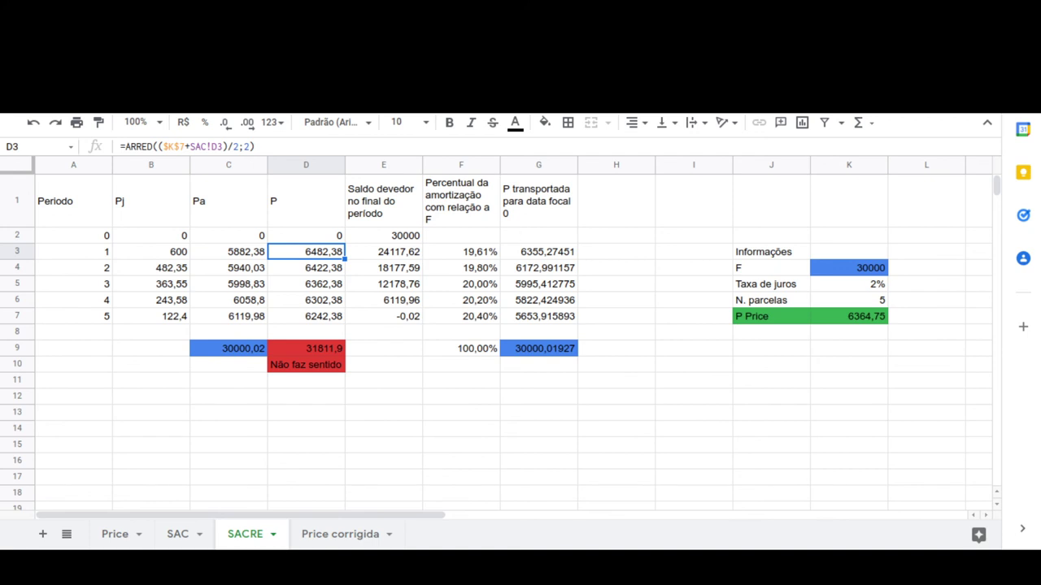
click(524, 253)
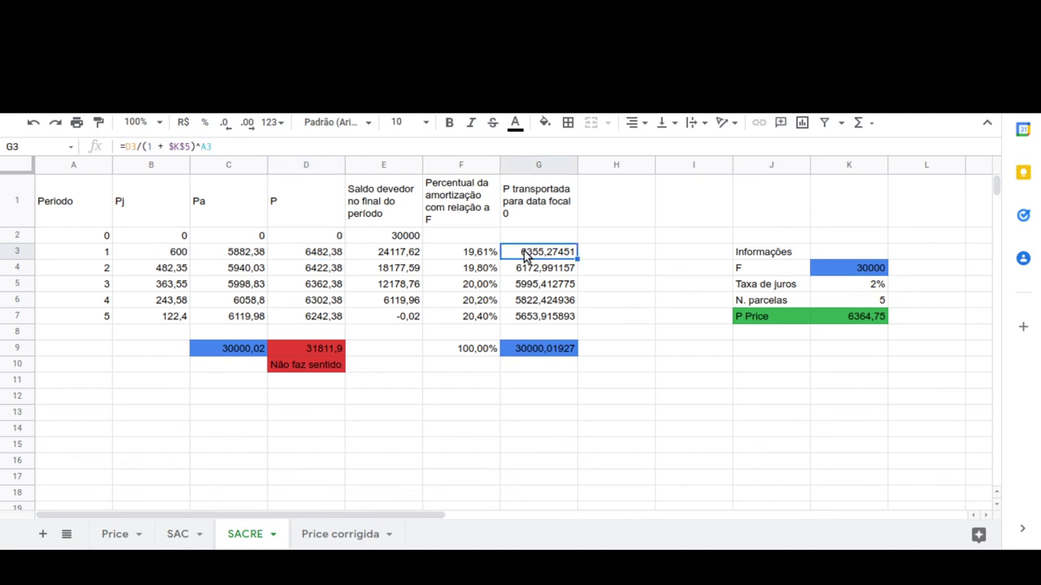
click(311, 257)
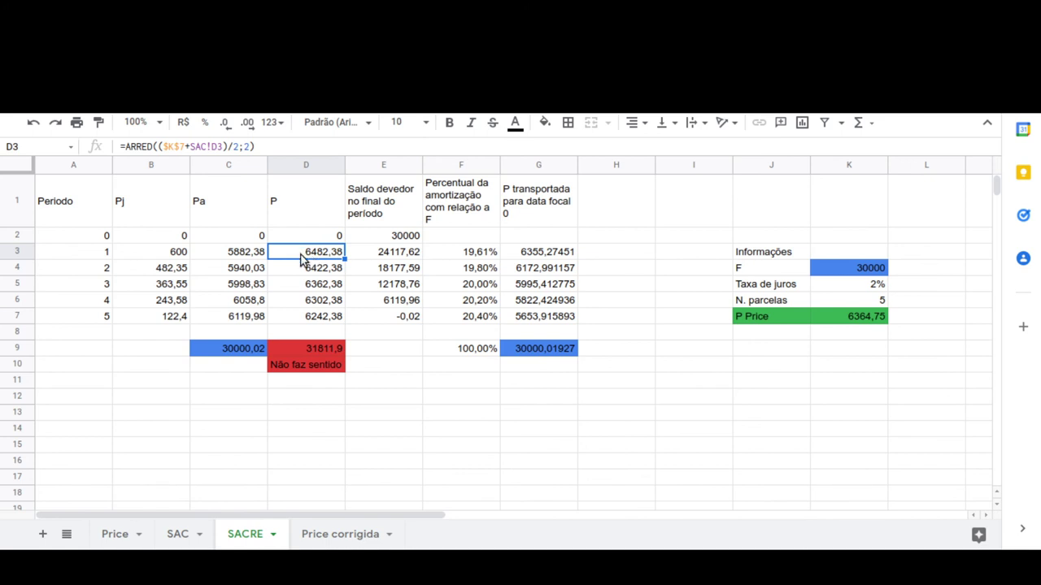
click(532, 256)
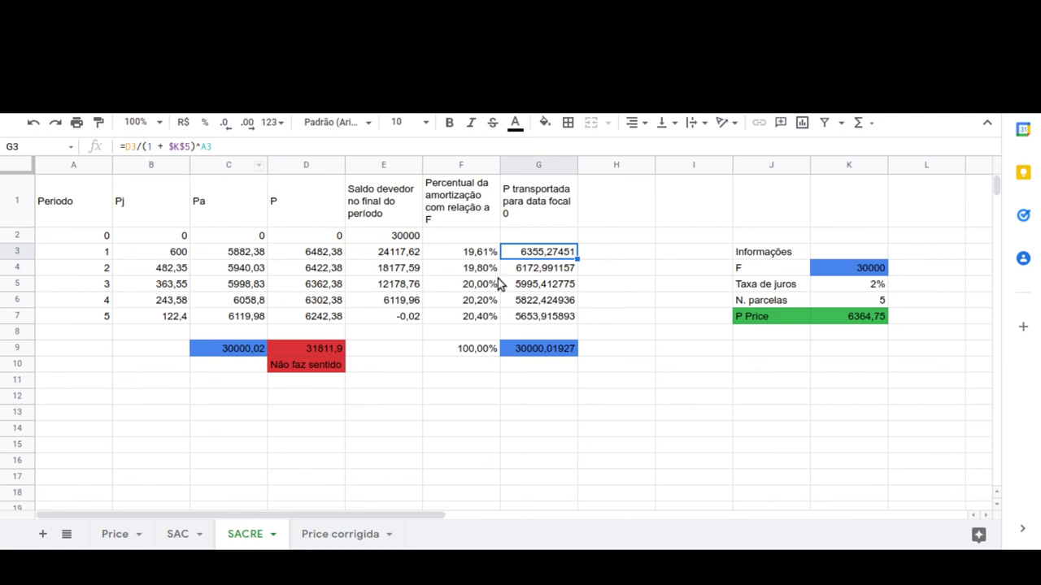
Step: Compare the period 2 payment in D4 with its focal date 0 formula in G4 and inspect the referenced cells
click(330, 271)
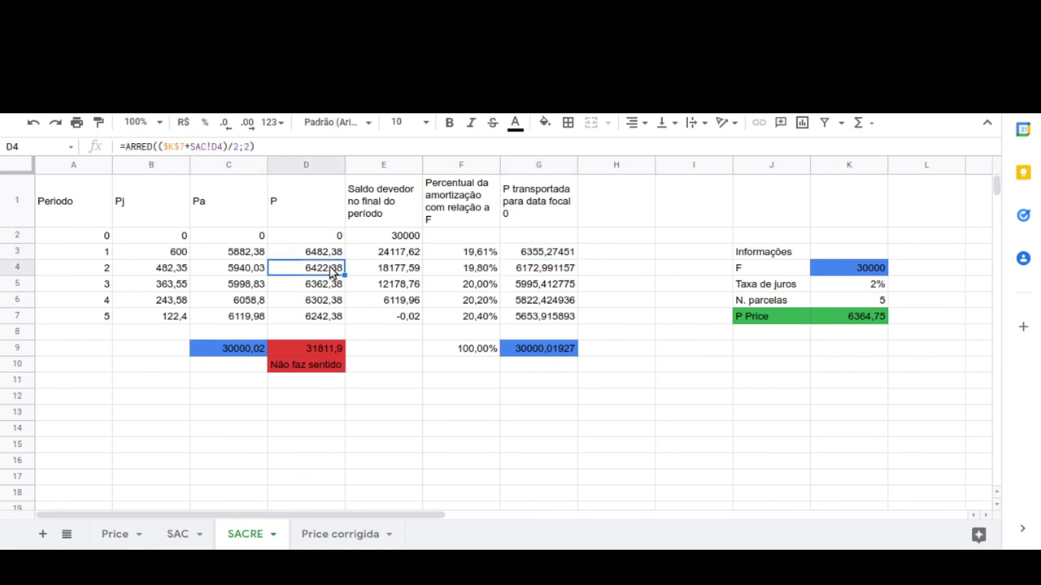
click(523, 268)
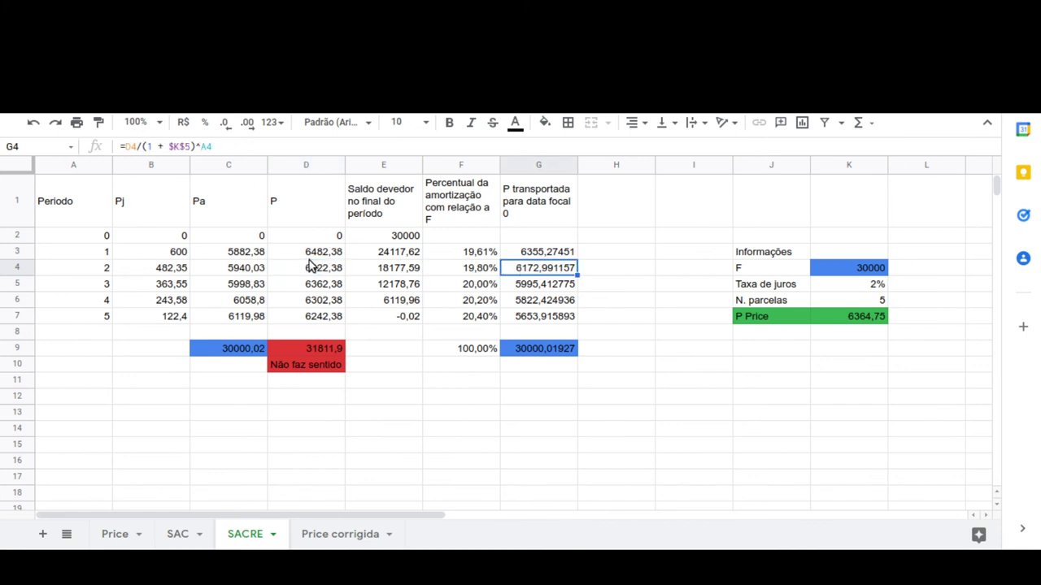
key(F2)
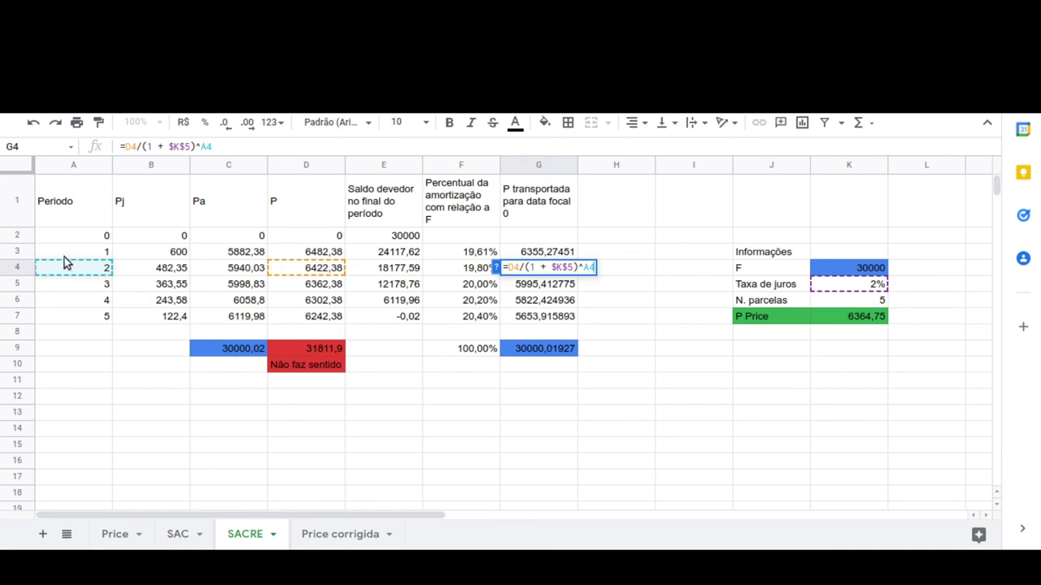
key(Escape)
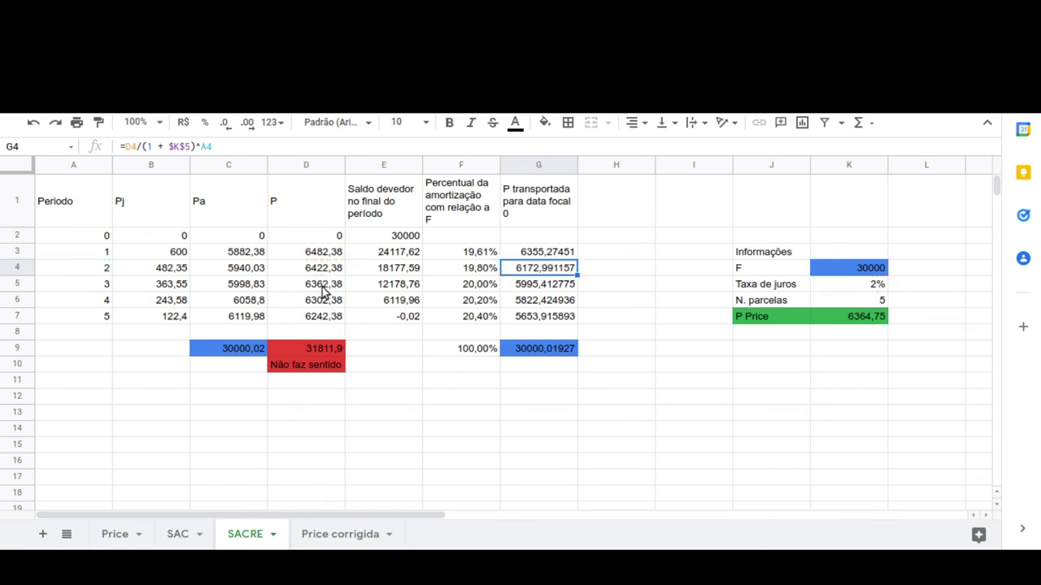
Step: Inspect the period 3 focal date 0 formula in G5 and the cells it references
key(Down)
key(Down)
key(Up)
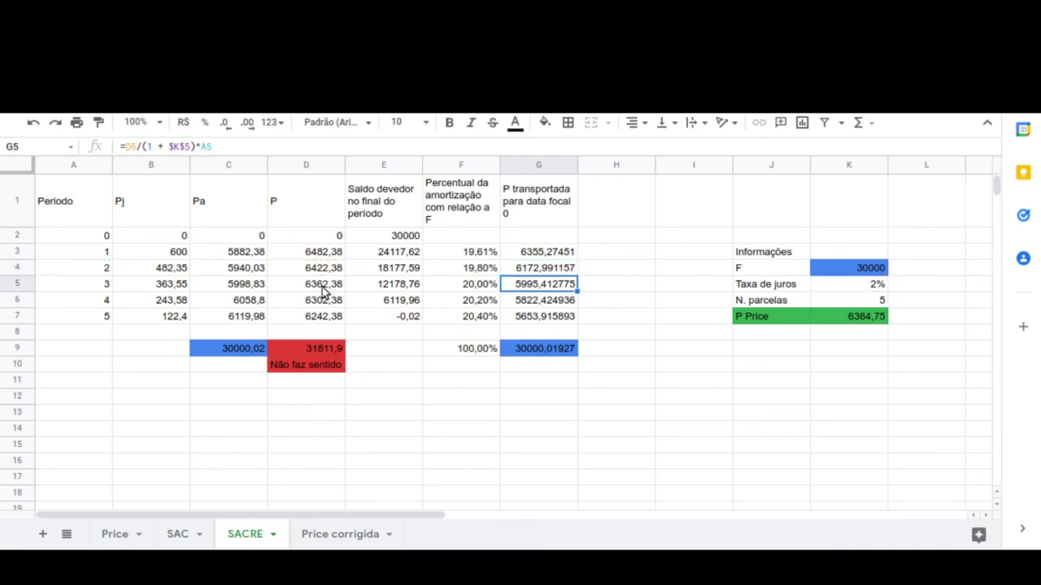
key(F2)
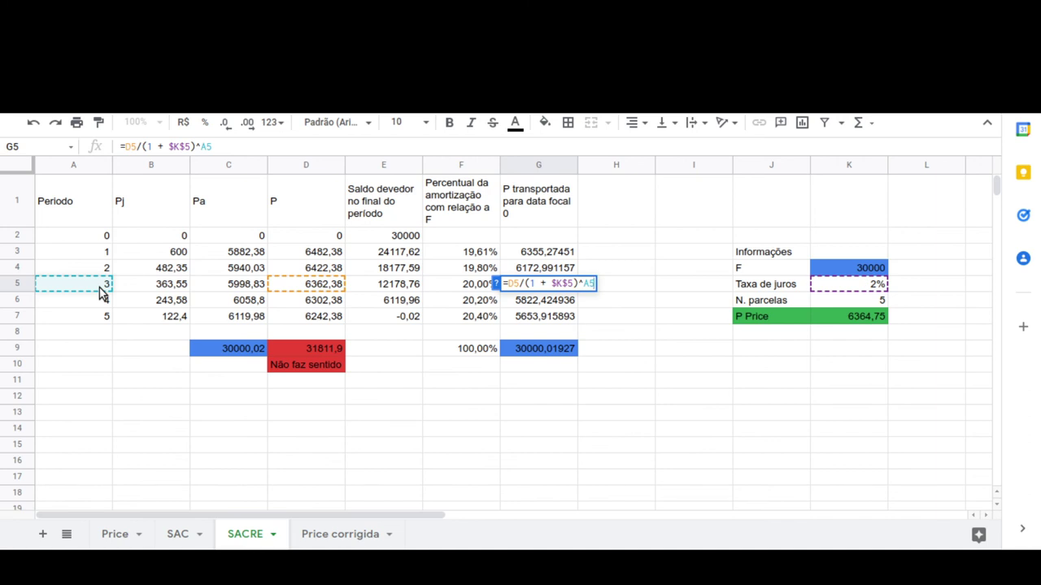
key(Return)
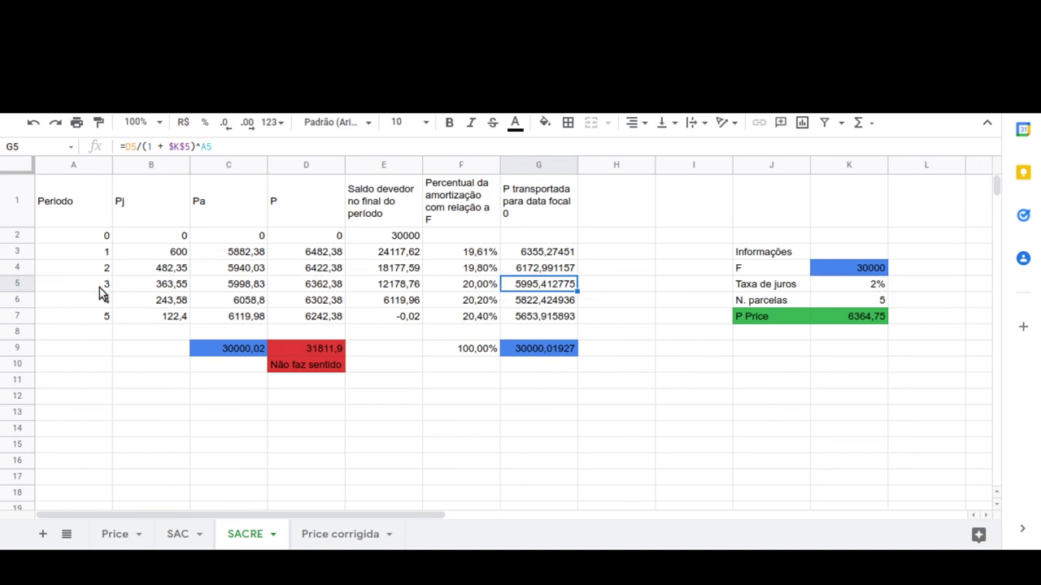
Step: Go through the focal date 0 formulas for all five periods in G3 to G7
click(547, 255)
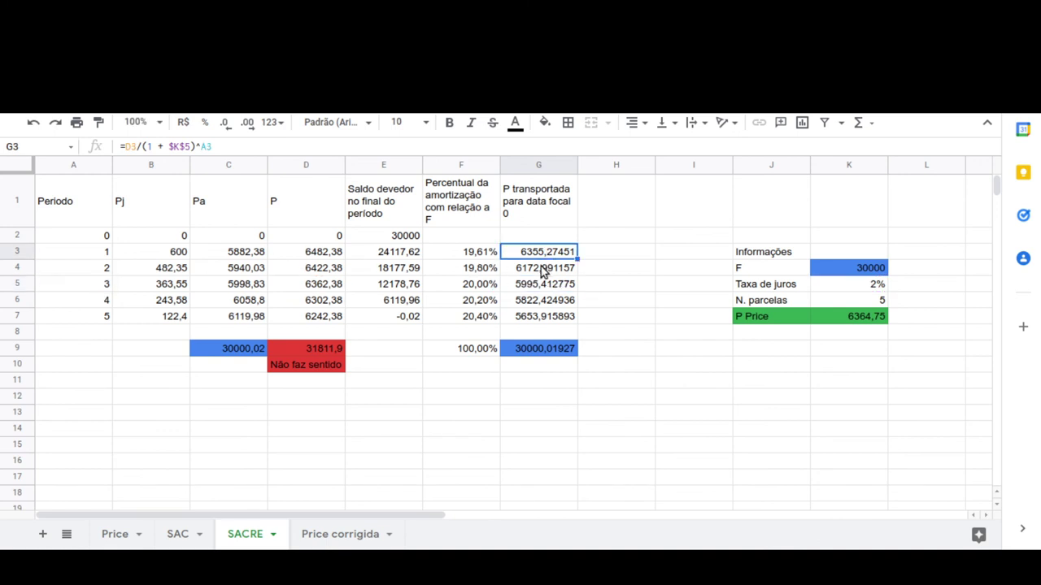
click(543, 271)
click(539, 288)
click(536, 302)
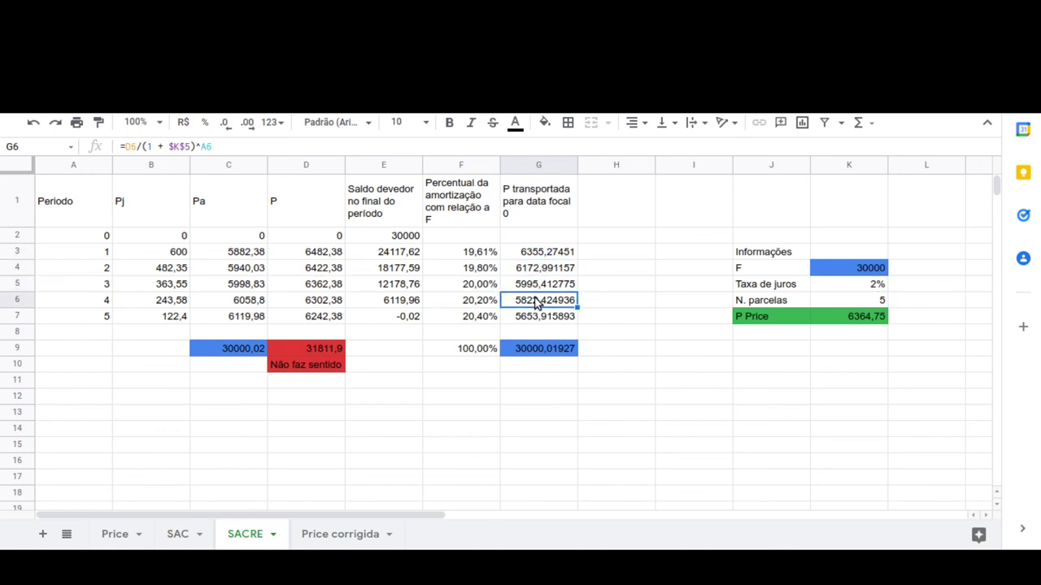
click(537, 317)
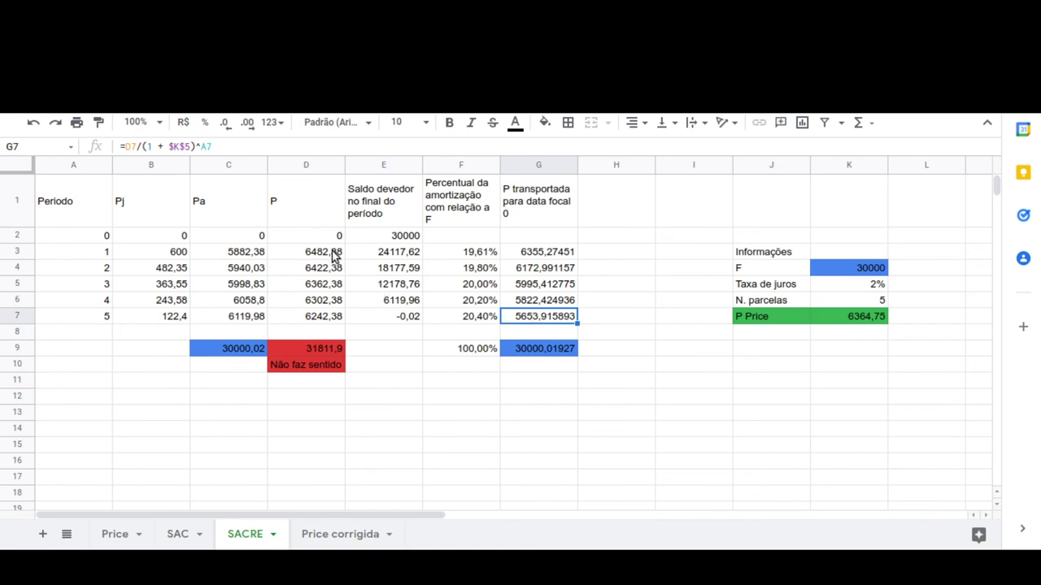
Step: Select the five SACRE payments in D3:D7 to view their sum
click(331, 253)
key(shift+Down)
key(shift+Down)
key(shift+Down)
key(shift+Down)
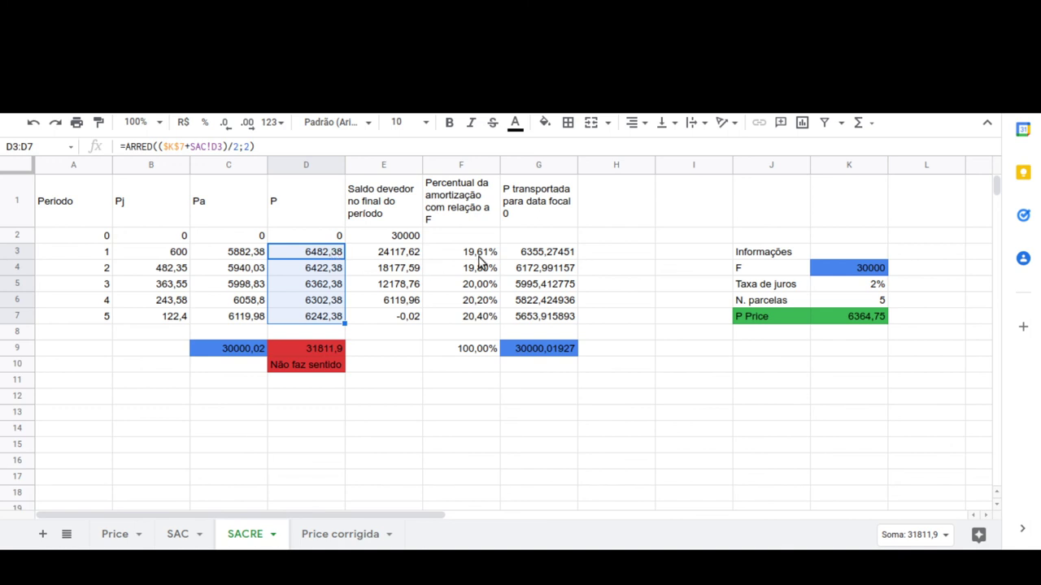
Step: Select the five SACRE payments carried to focal date 0 in G3:G7 to view their sum
click(550, 259)
key(shift+Down)
key(shift+Down)
key(shift+Down)
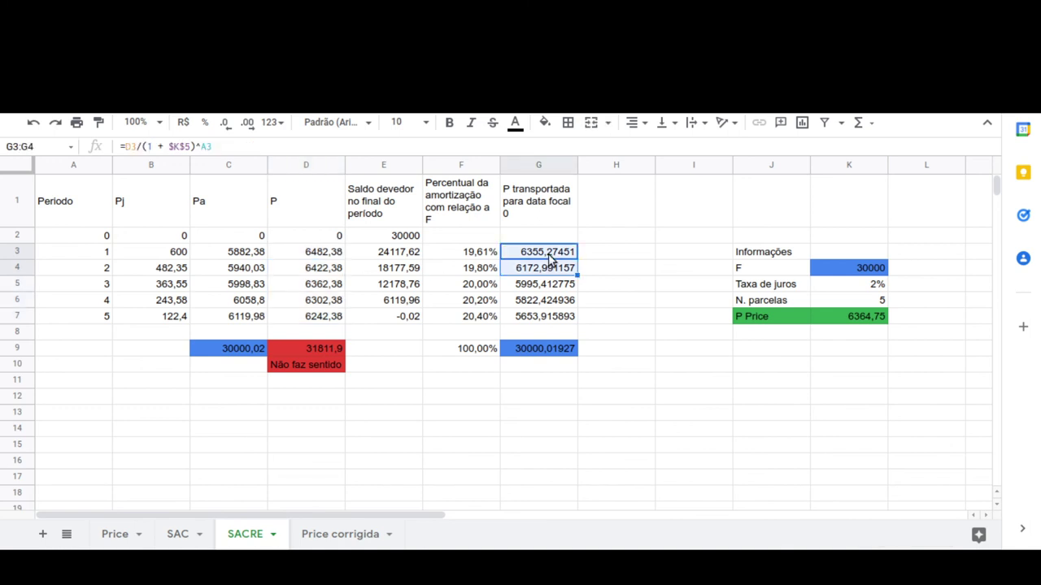
key(shift+Down)
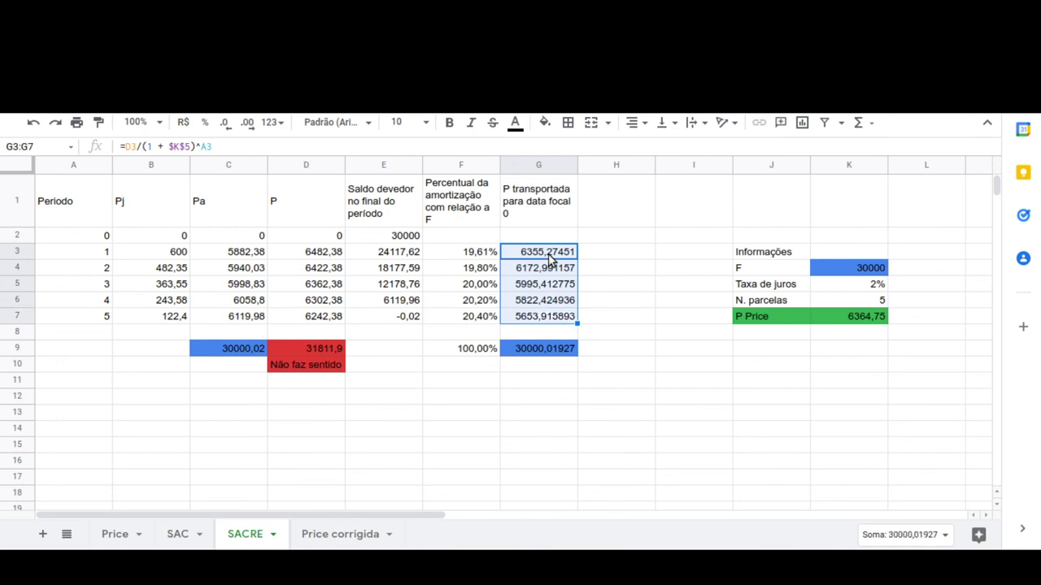
Step: Inspect the focal date 0 total's formula in G9 and compare it with the financed amount F in K4
key(Down)
key(Down)
key(Down)
key(Down)
key(Down)
key(Down)
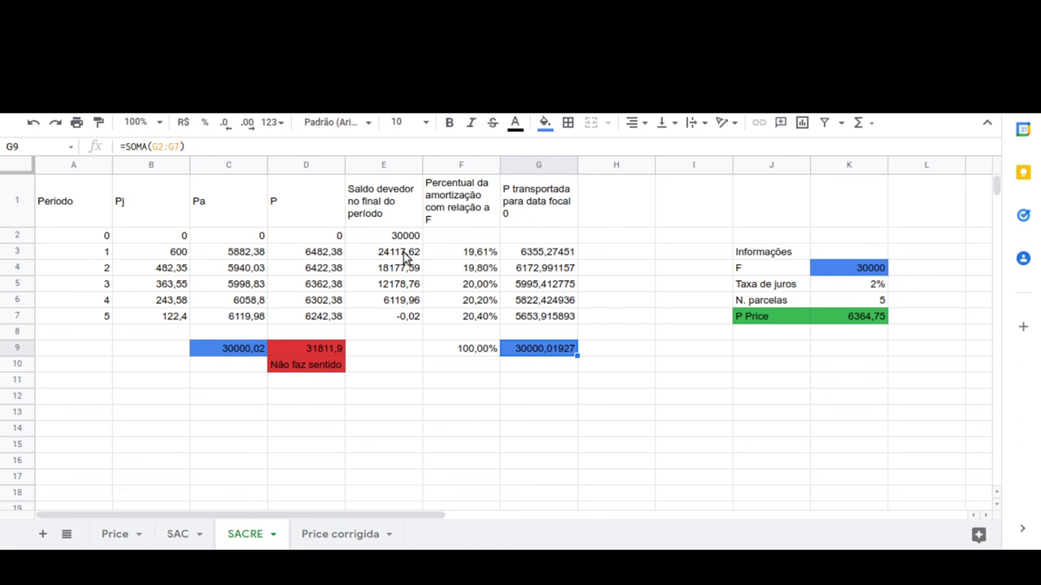
click(860, 274)
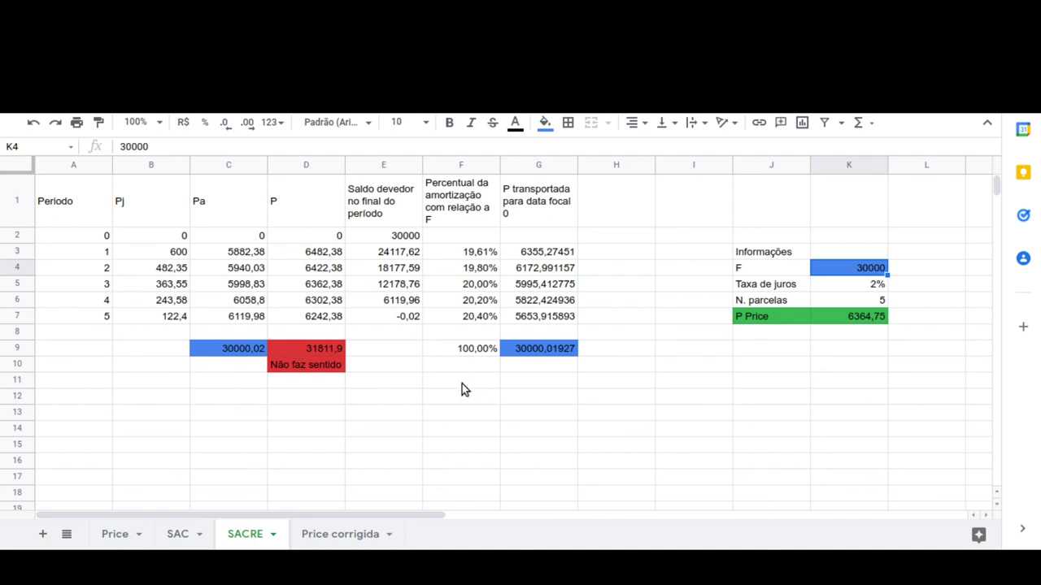
Step: Switch to the SAC sheet and select its five payments in D3:D7 for comparison
click(183, 549)
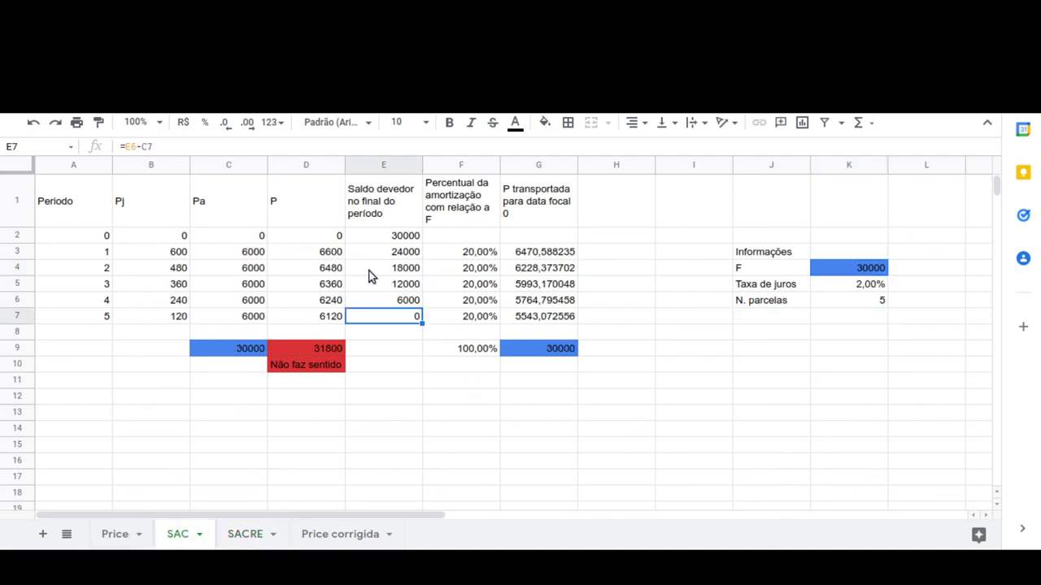
click(332, 253)
key(shift+Down)
key(shift+Down)
key(shift+Down)
key(shift+Down)
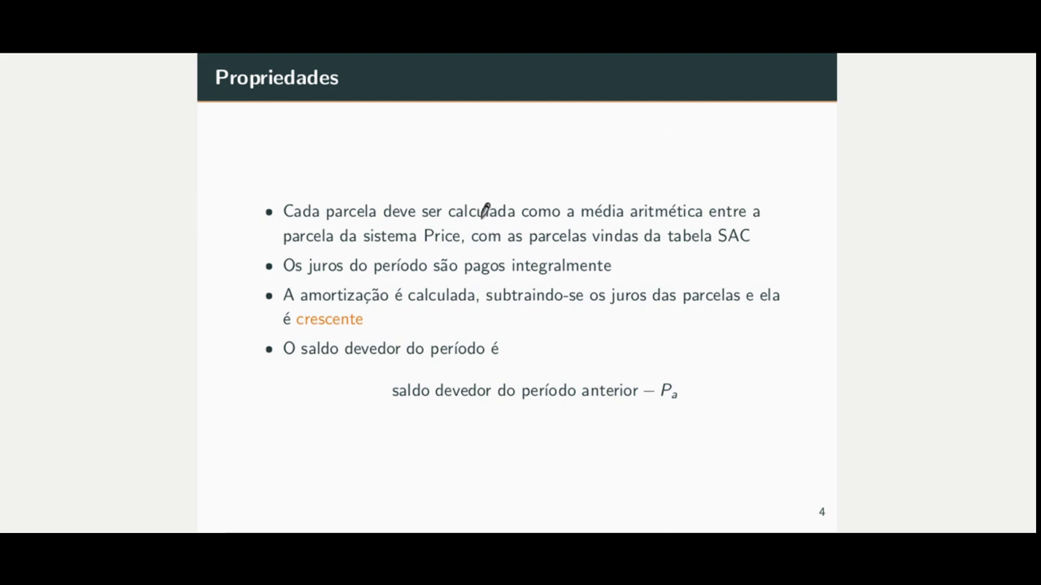
drag(578, 200, 583, 224)
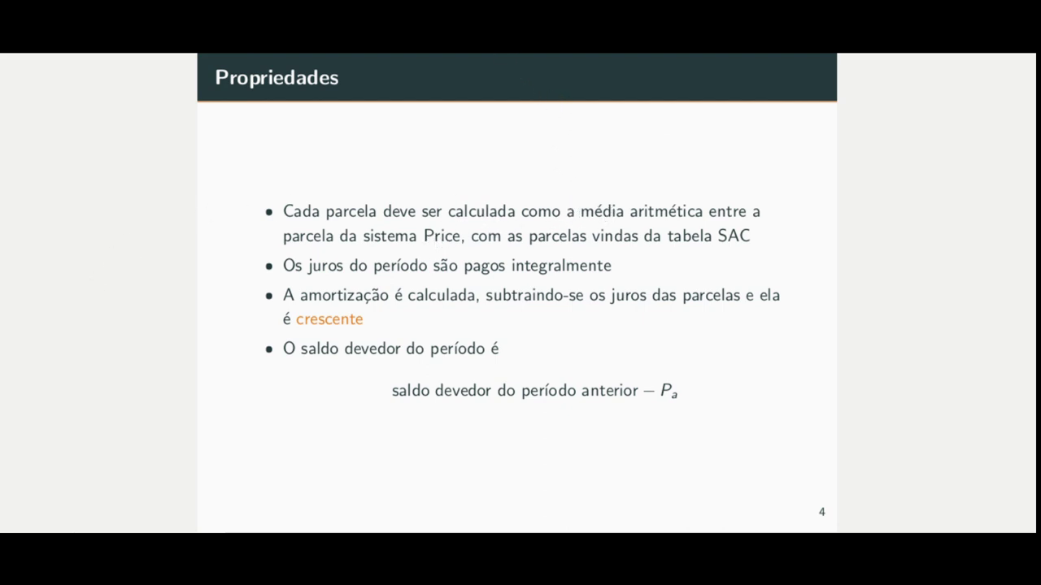